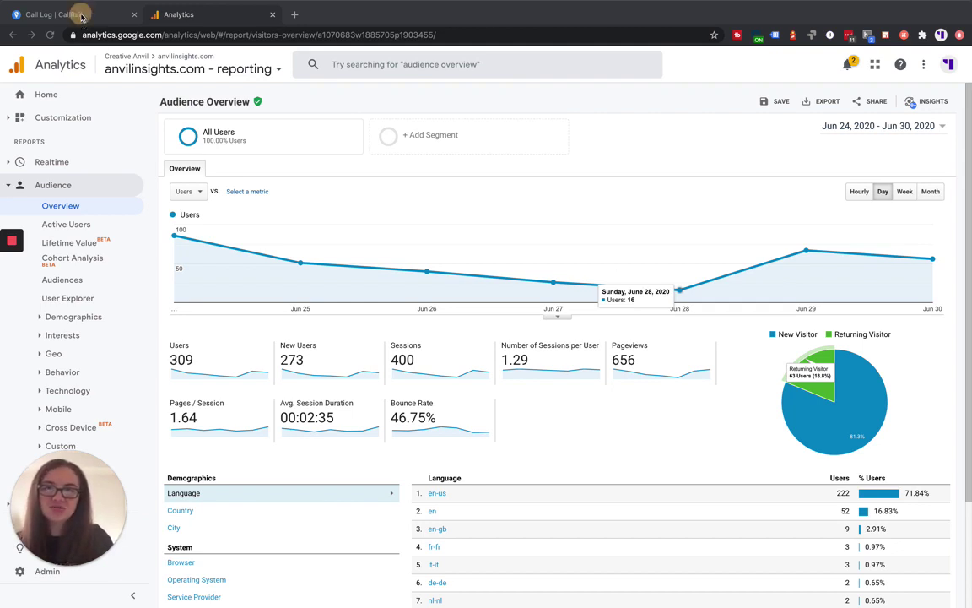
Go from the CallRail call log to the Integrations settings page.
click(82, 15)
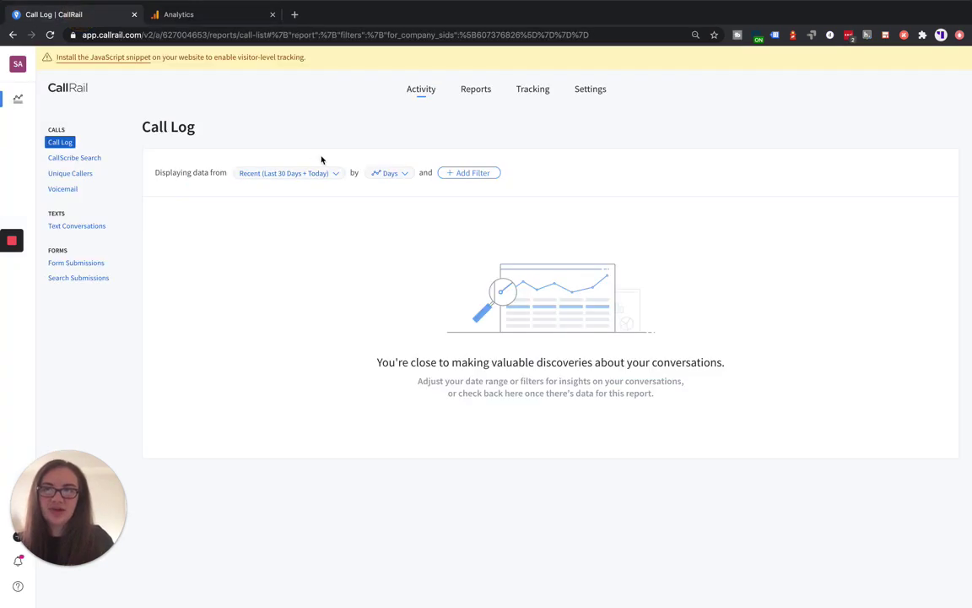
click(593, 92)
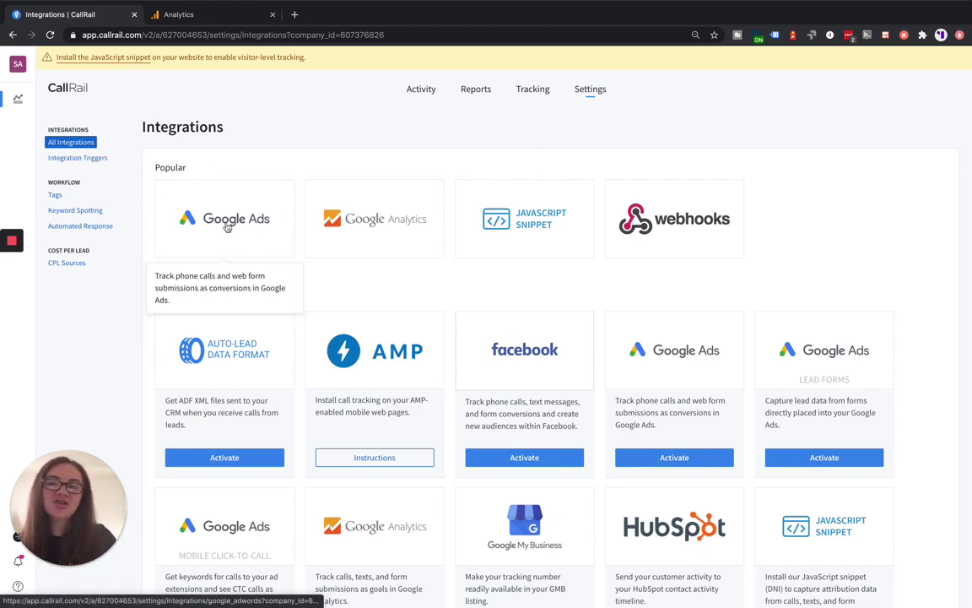
Open the Google Analytics integration form and check the anvilinsights.com website entry.
click(348, 212)
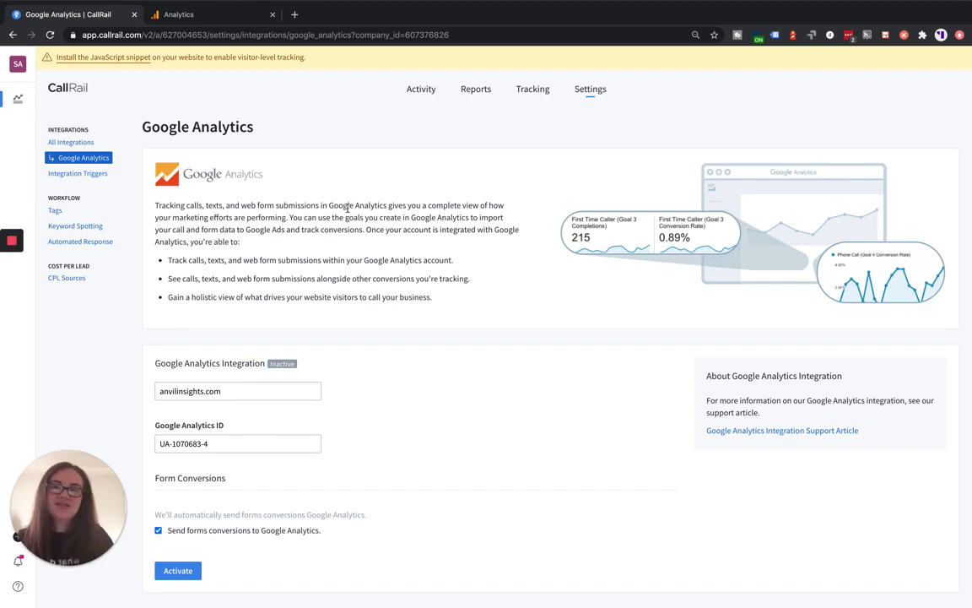
scroll(248, 390, down, 1)
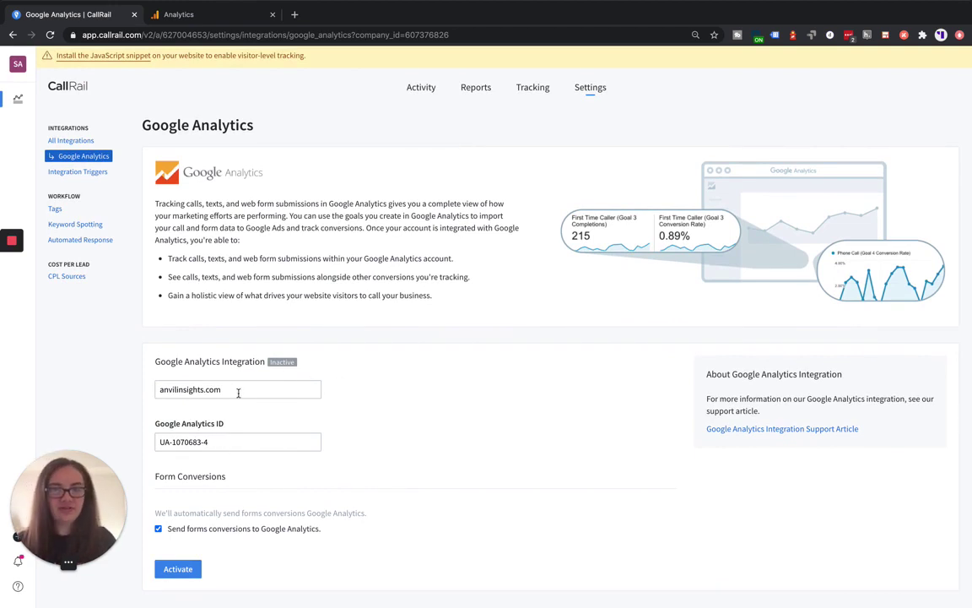
click(238, 392)
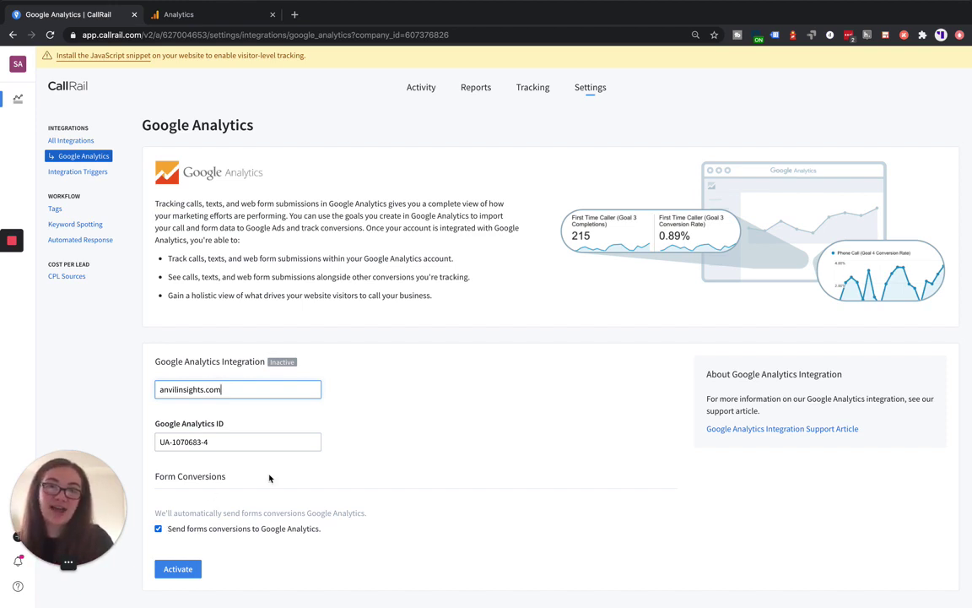
mouse_move(68, 506)
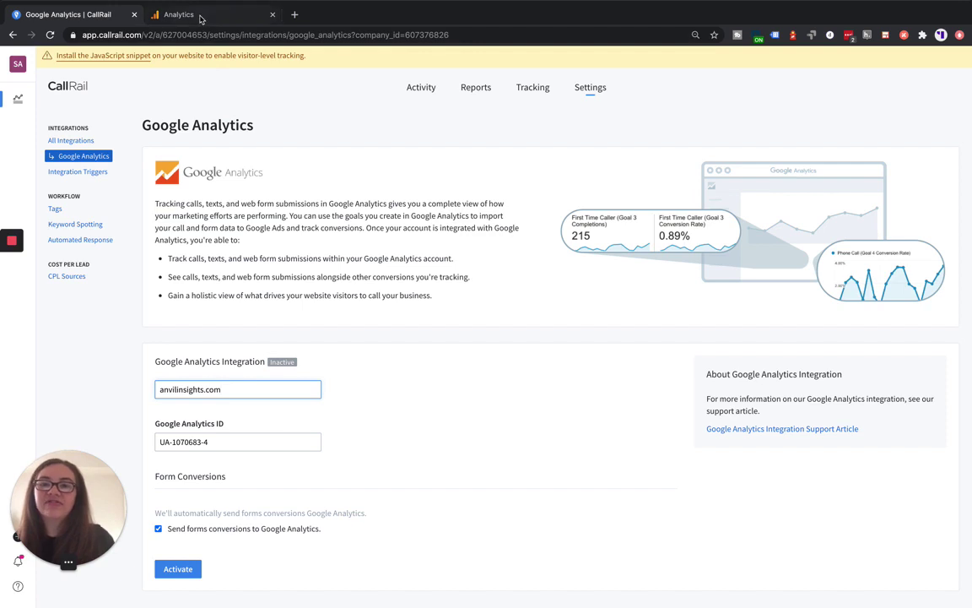
In Google Analytics Admin, open anvilinsights.com Property Settings and select tracking ID UA-1070683-4.
click(200, 16)
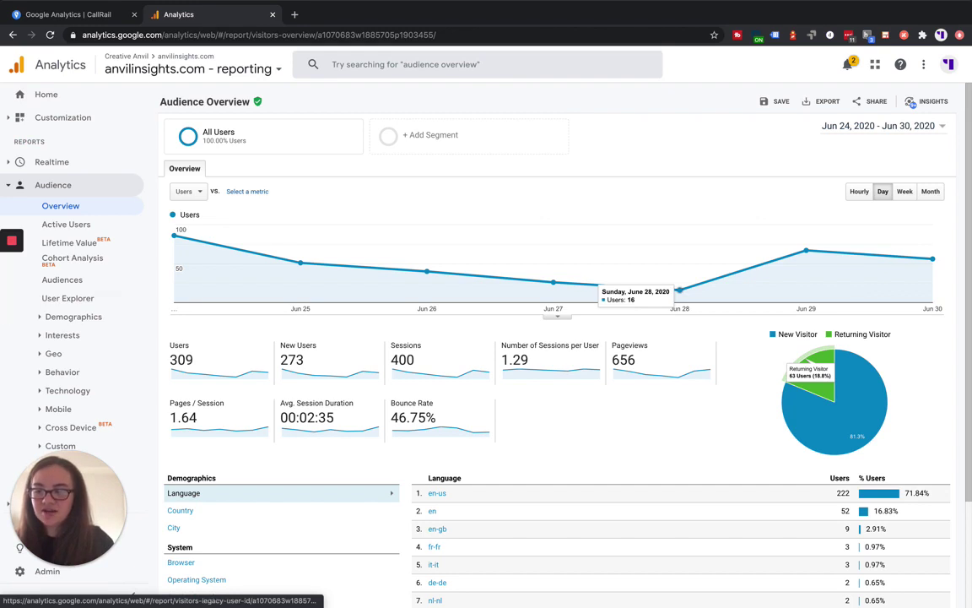
click(47, 573)
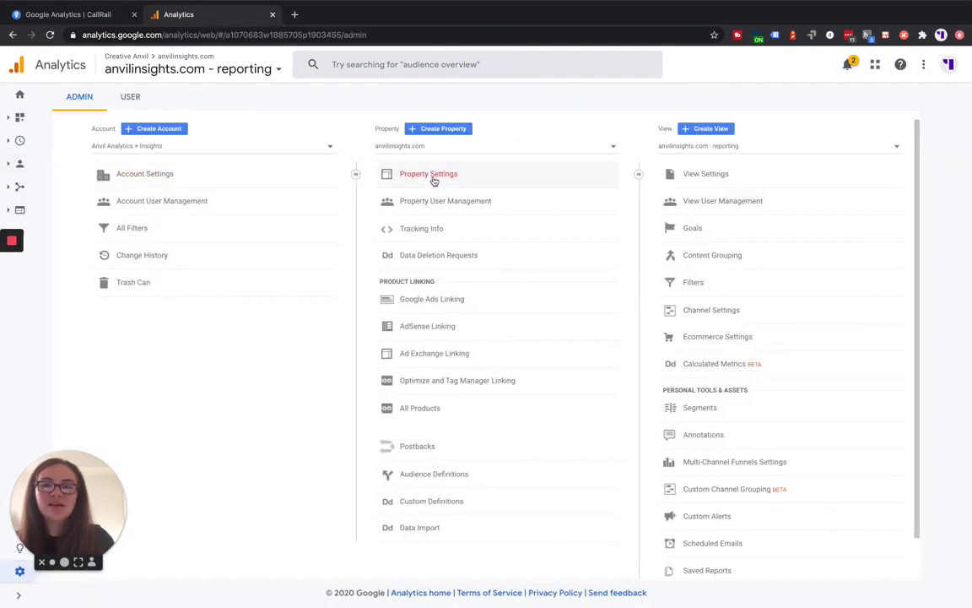
click(432, 178)
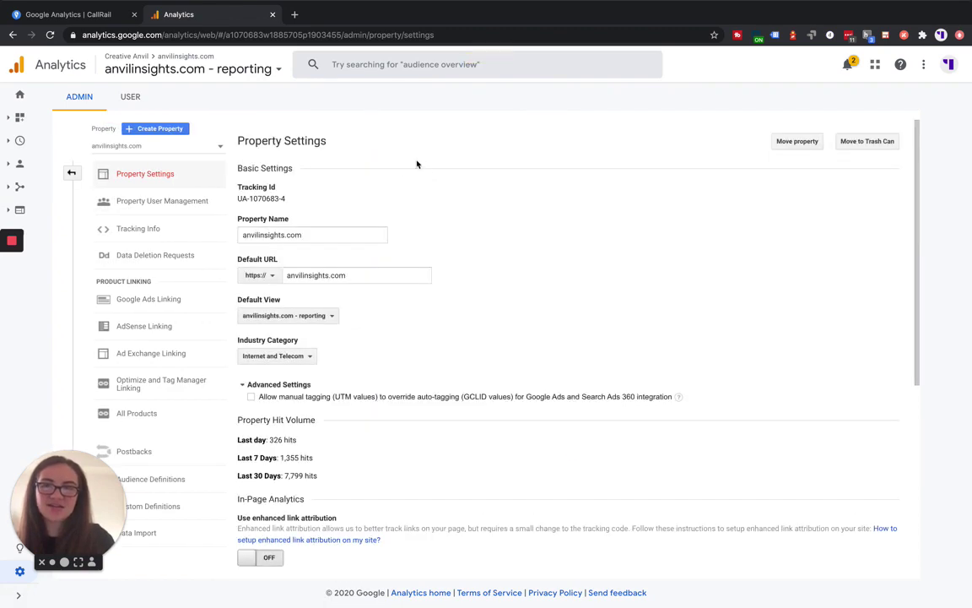
drag(287, 199, 237, 202)
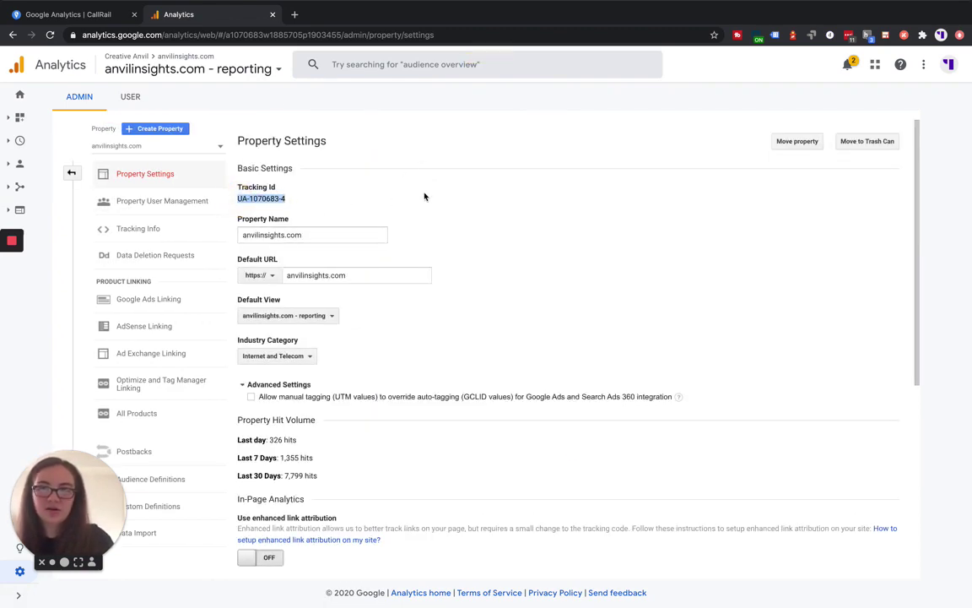
Enter UA-1070683-4 as the Google Analytics ID in the CallRail form.
click(42, 17)
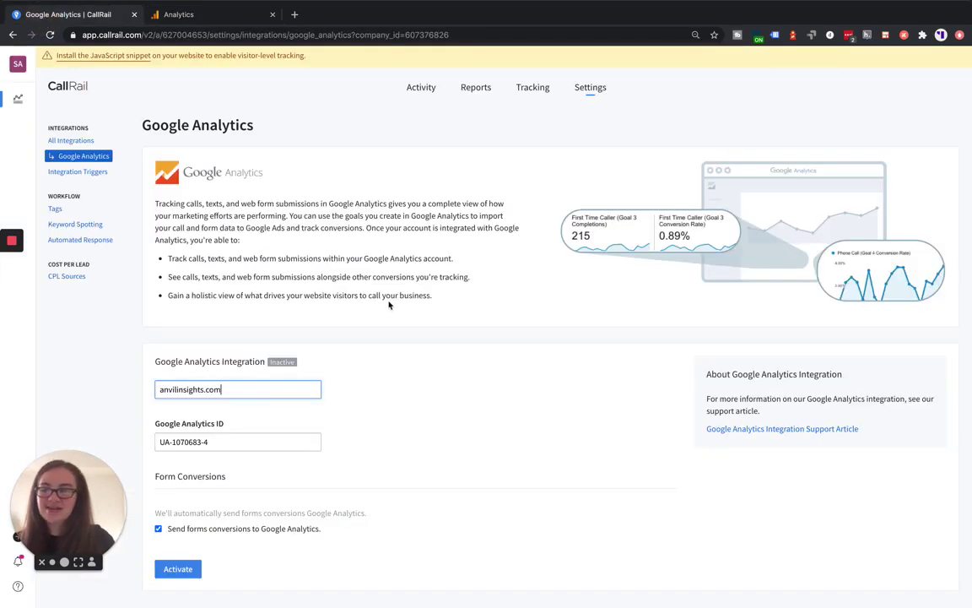
click(230, 441)
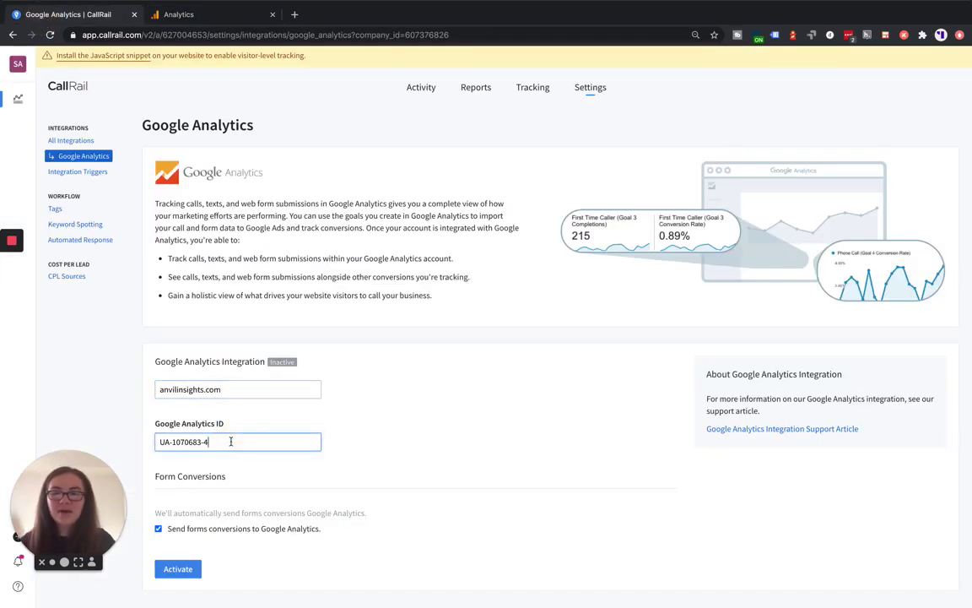